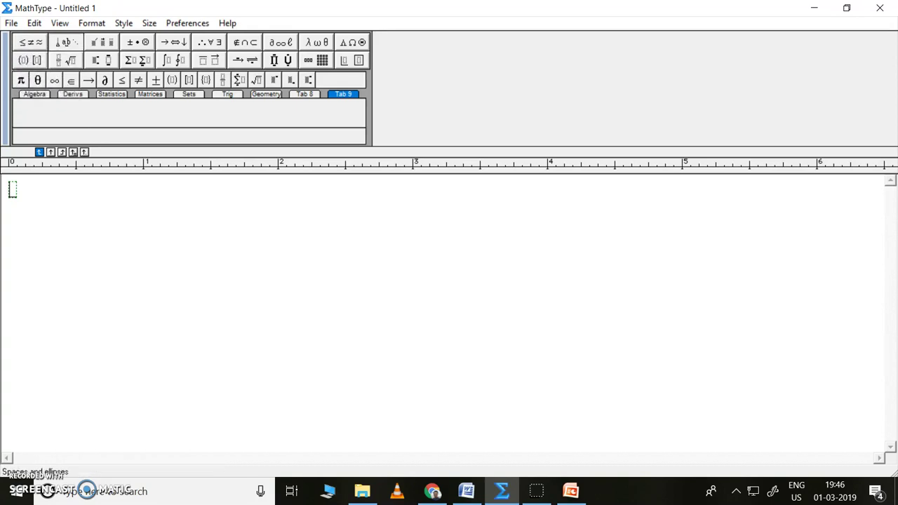
Enter the letter a in the equation and add an over-bar above it
left_click(66, 43)
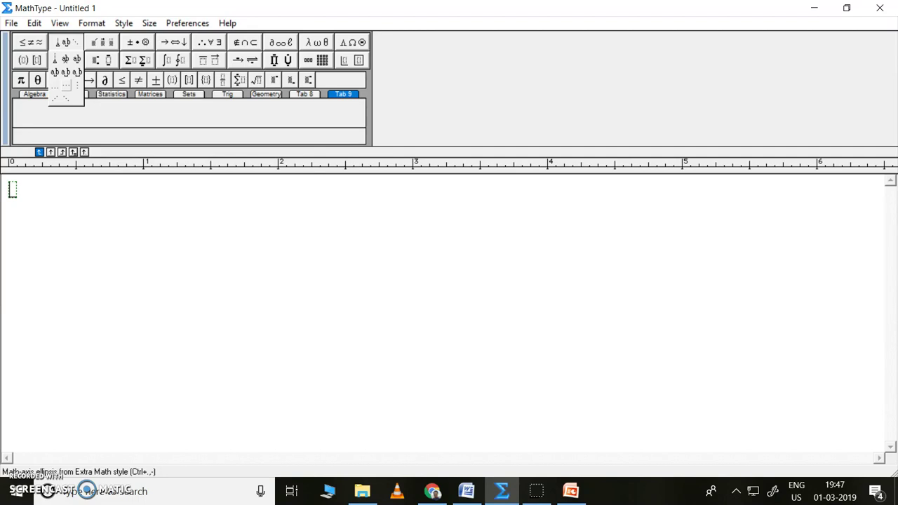
mouse_move(102, 42)
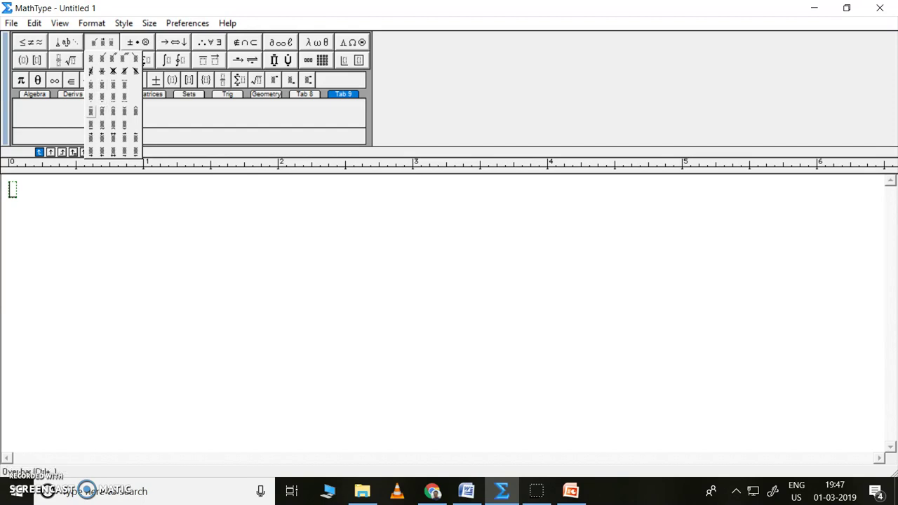
type("a")
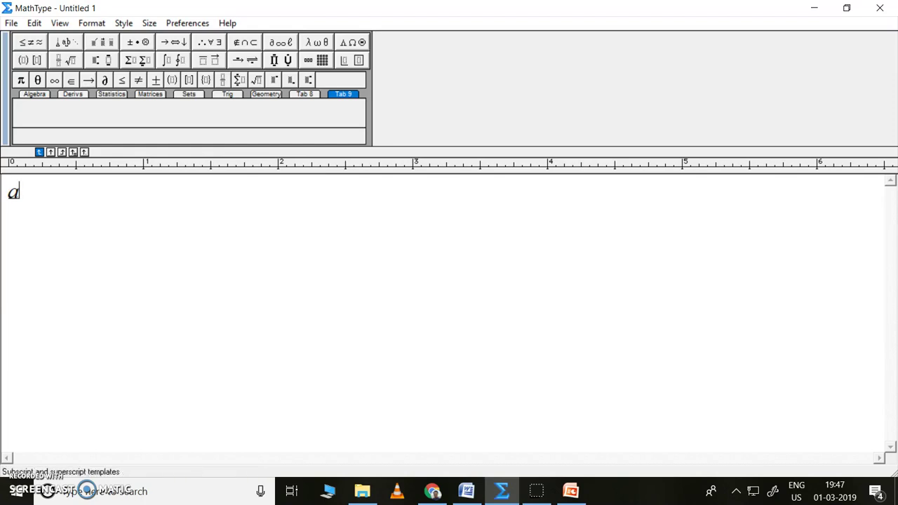
left_click(91, 111)
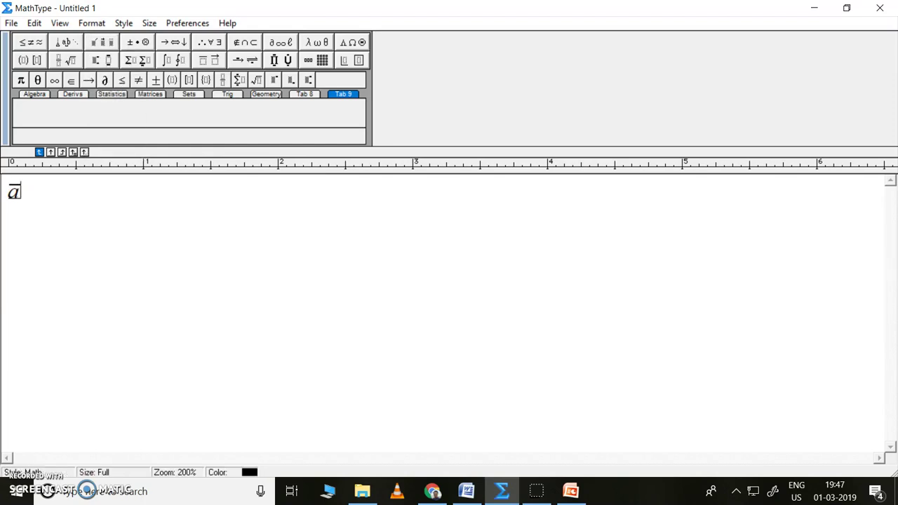
Examine the available embellishments and the operator, arrow, logical, set theory, miscellaneous and Greek symbols
left_click(102, 42)
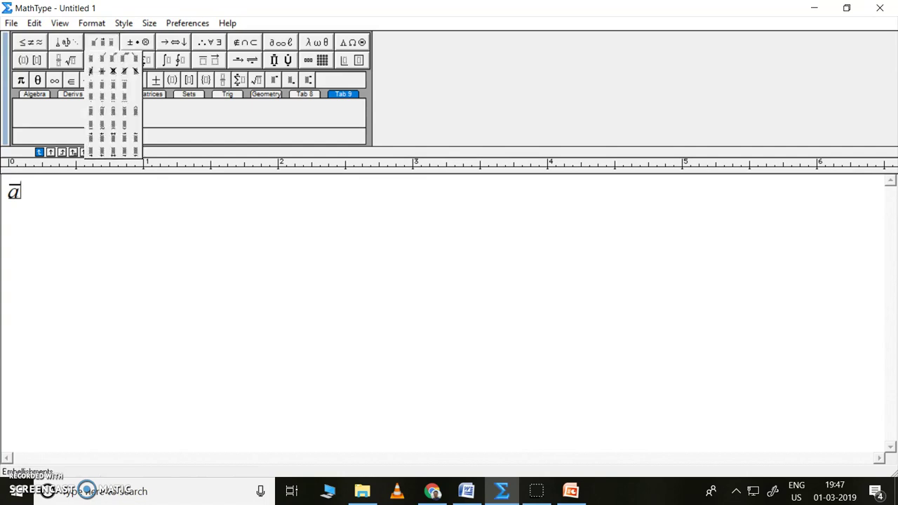
mouse_move(138, 42)
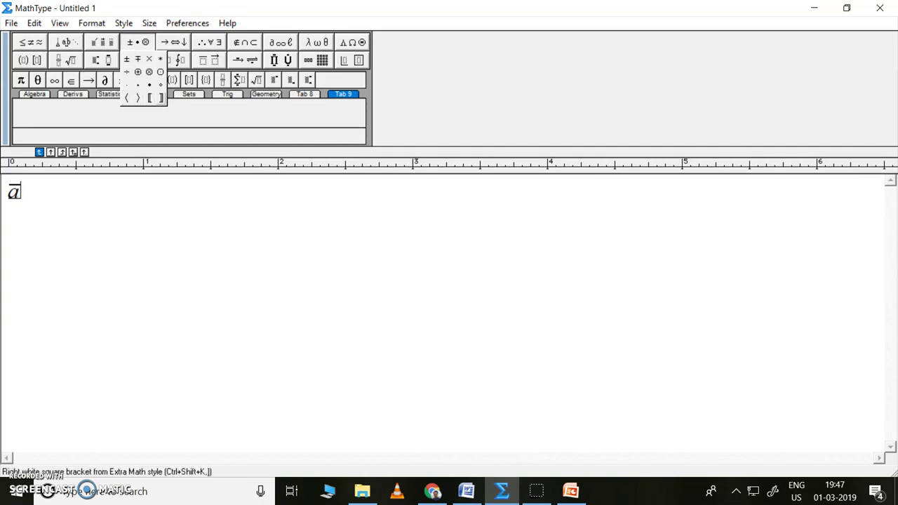
mouse_move(174, 42)
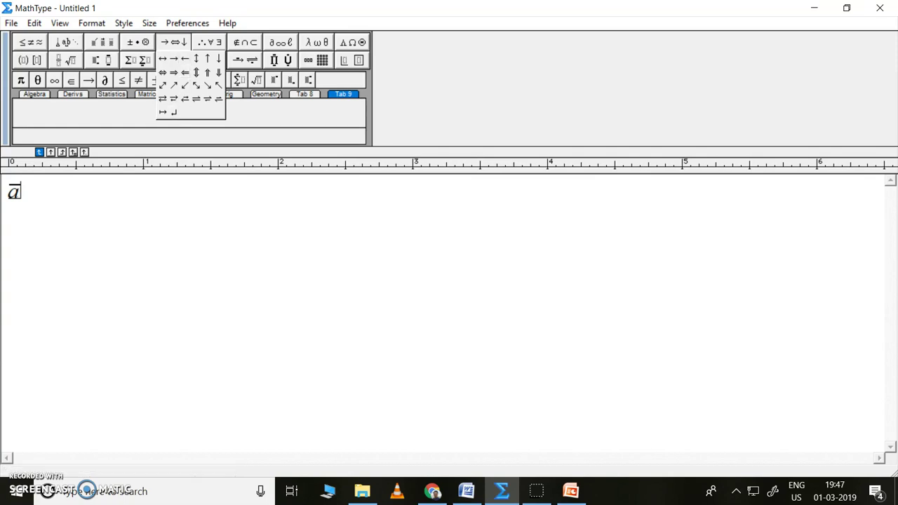
mouse_move(209, 42)
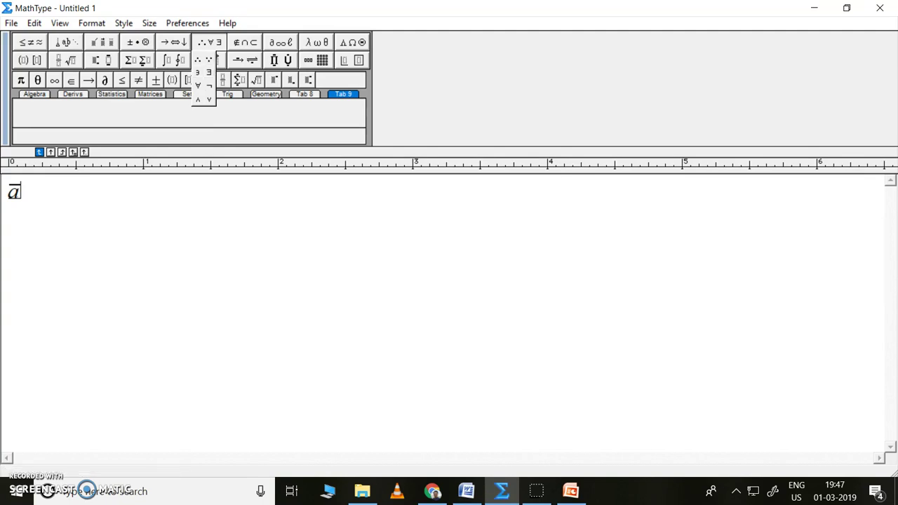
mouse_move(245, 42)
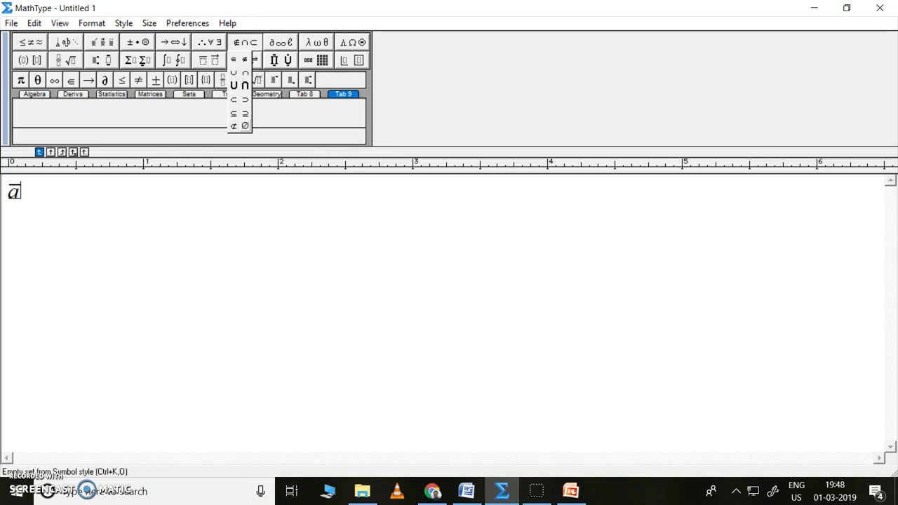
mouse_move(281, 42)
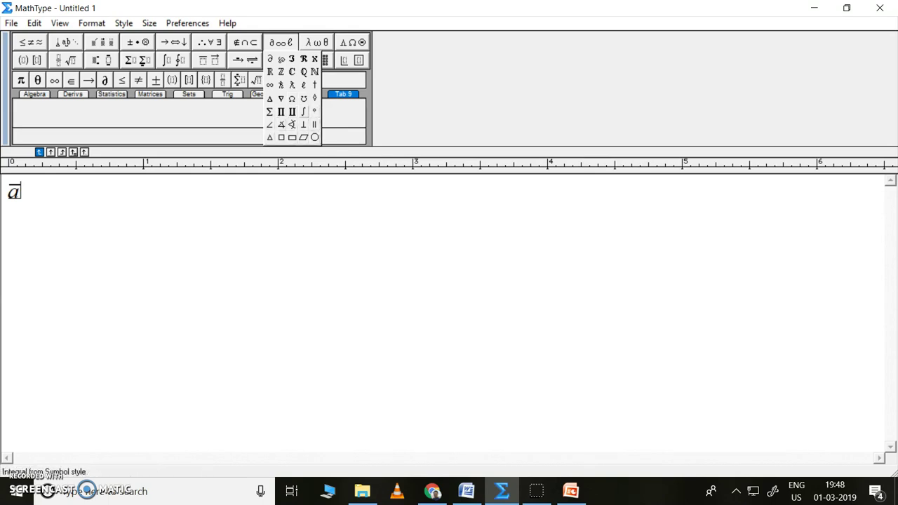
mouse_move(316, 42)
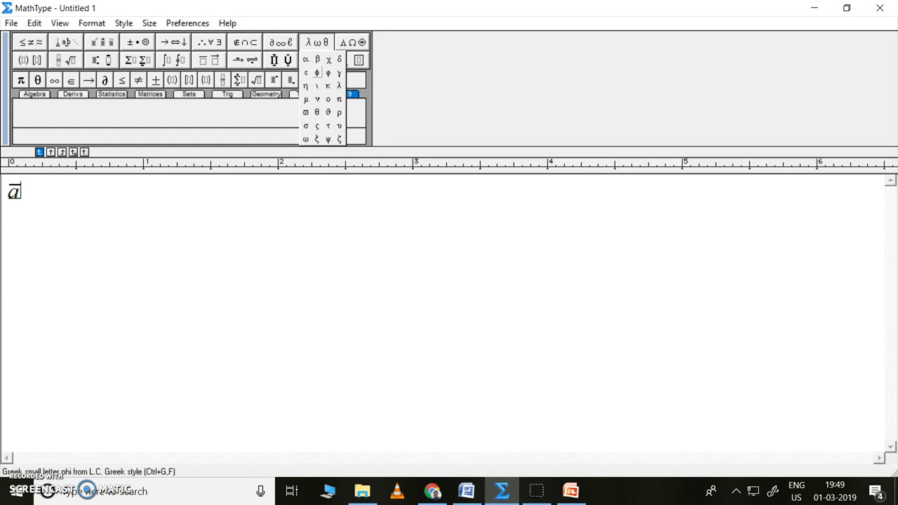
mouse_move(352, 42)
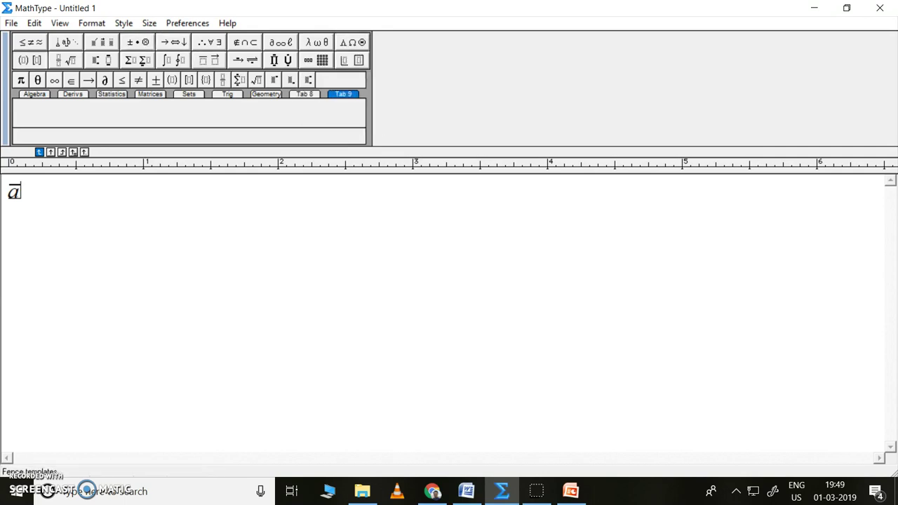
Examine the fence, fraction and radical, script, summation, integral, labeled arrow, product and set theory, and matrix templates
mouse_move(29, 60)
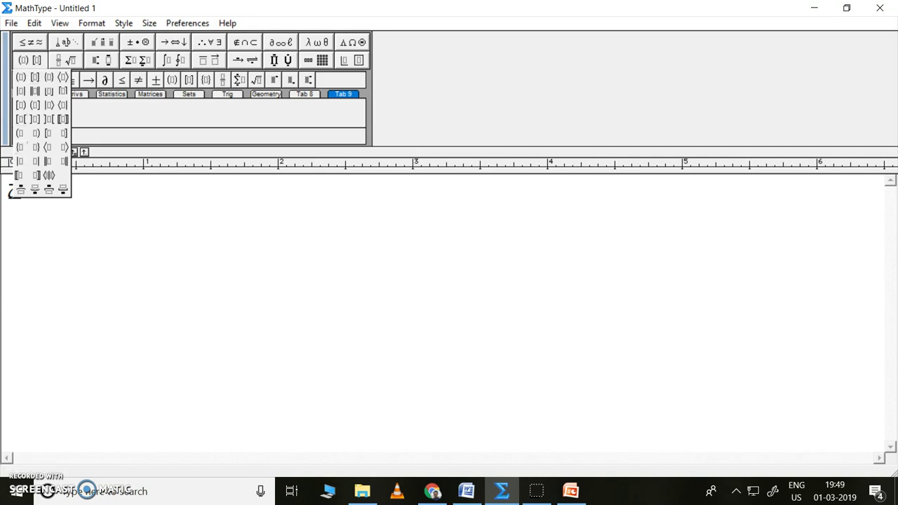
mouse_move(65, 60)
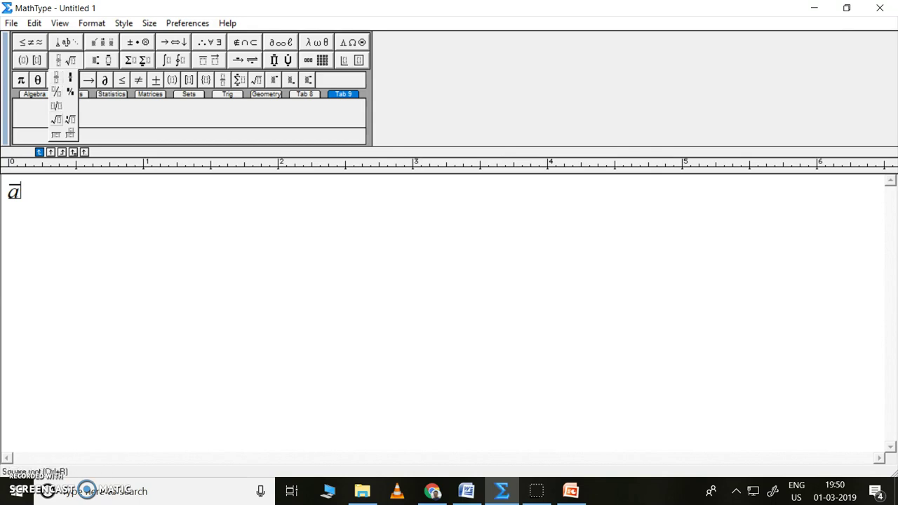
mouse_move(101, 59)
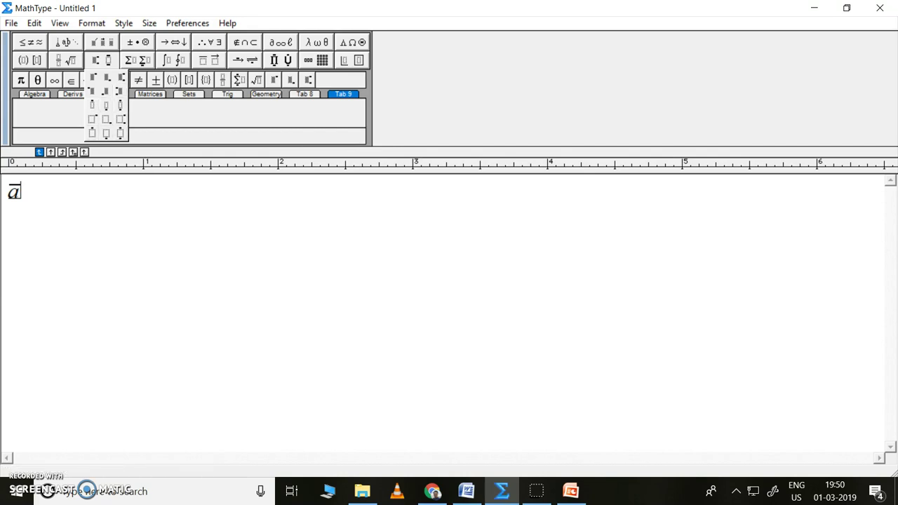
left_click(137, 60)
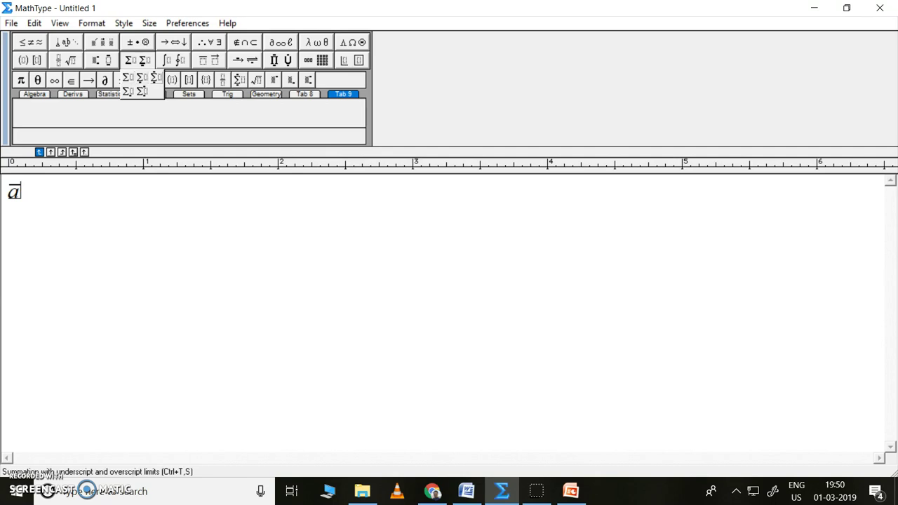
mouse_move(174, 61)
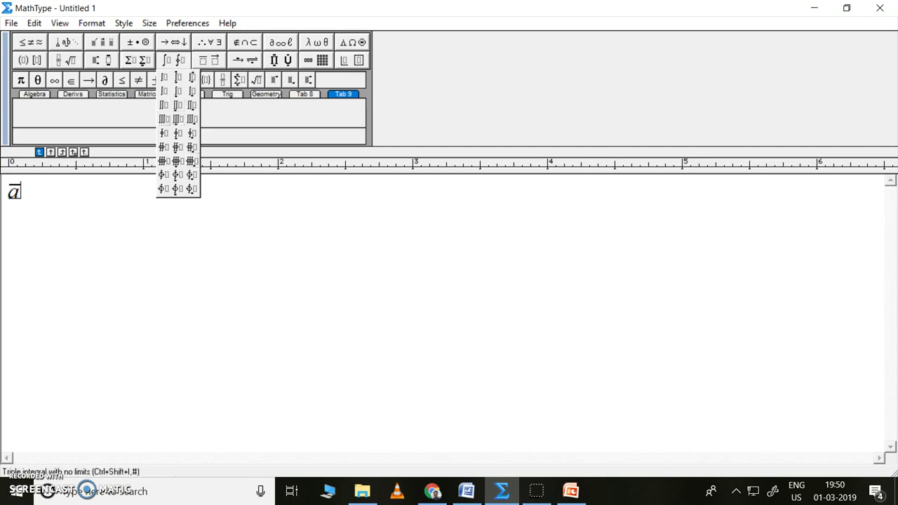
mouse_move(208, 60)
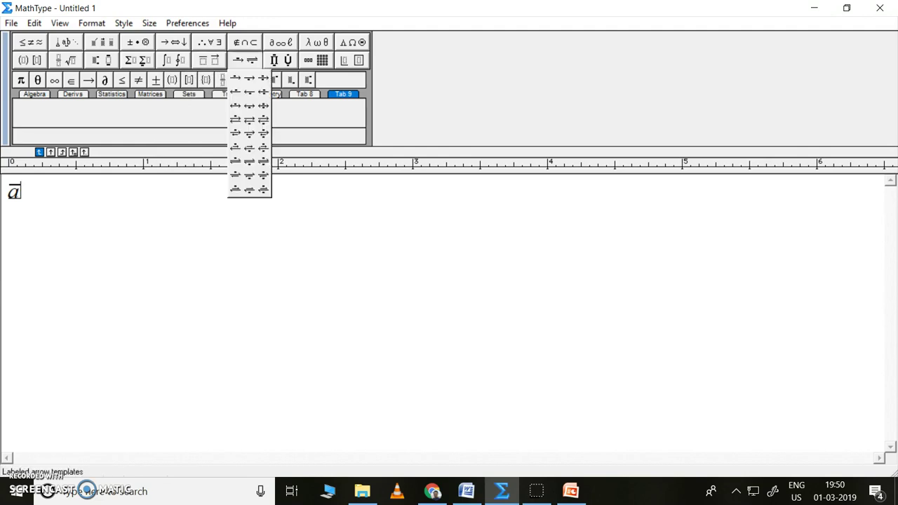
mouse_move(281, 60)
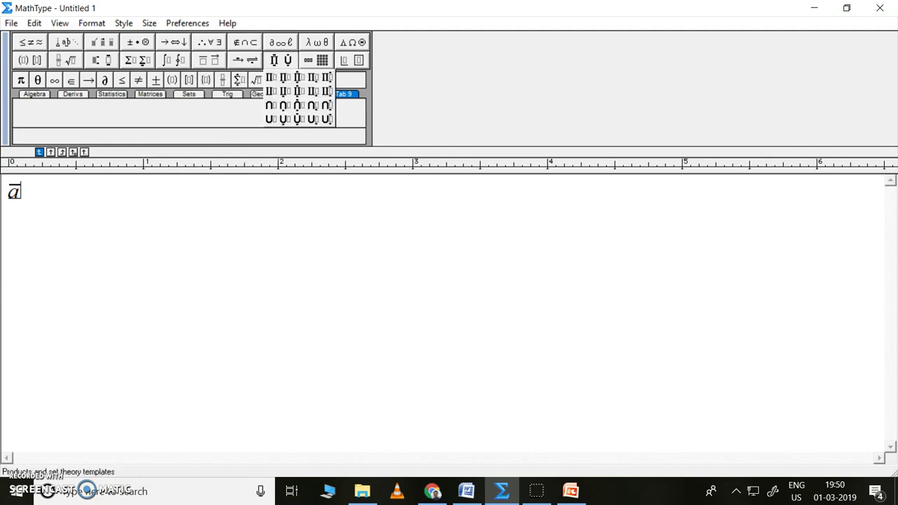
mouse_move(322, 60)
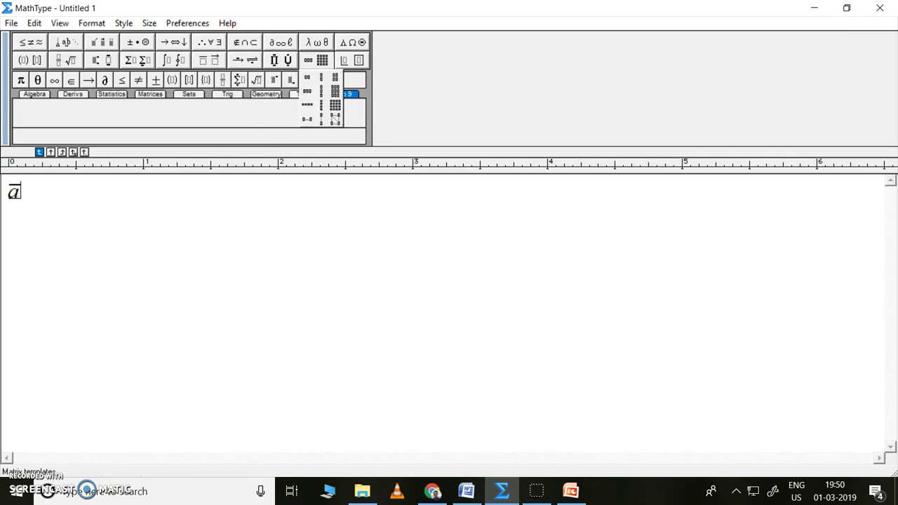
mouse_move(351, 59)
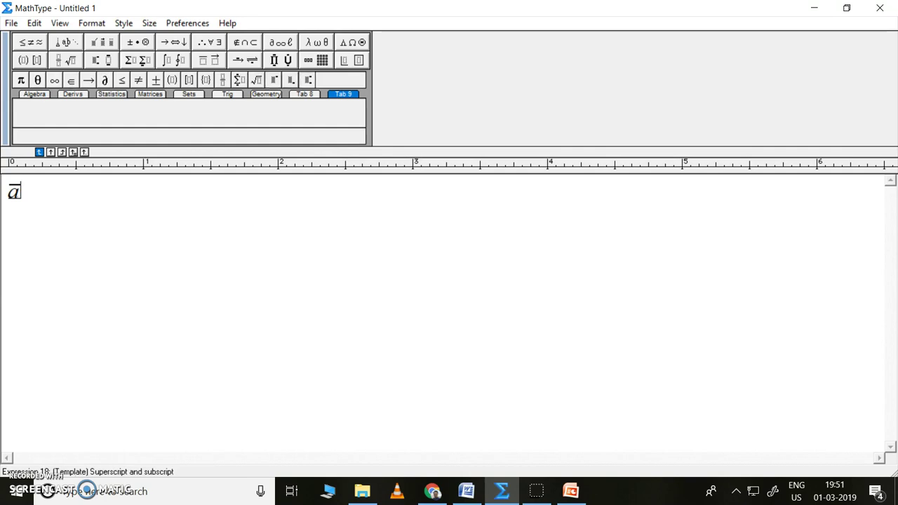
Review the ready-made expressions for Algebra, Derivs, Statistics, Matrices, Sets, Trig and Geometry, plus Tab 8 and Tab 9
left_click(34, 94)
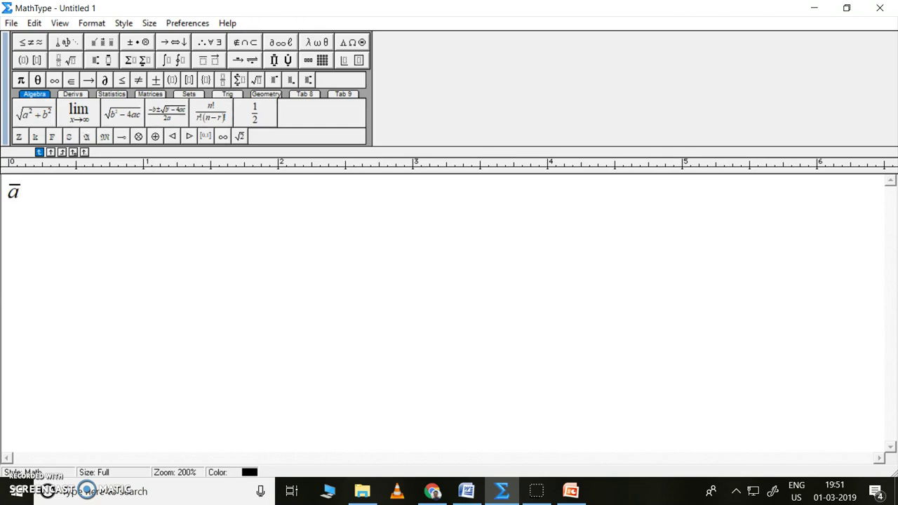
left_click(73, 94)
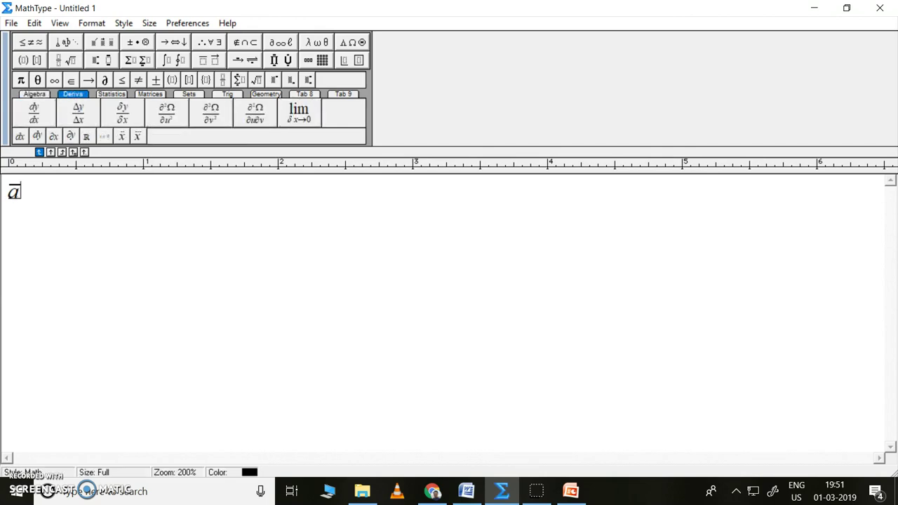
left_click(112, 94)
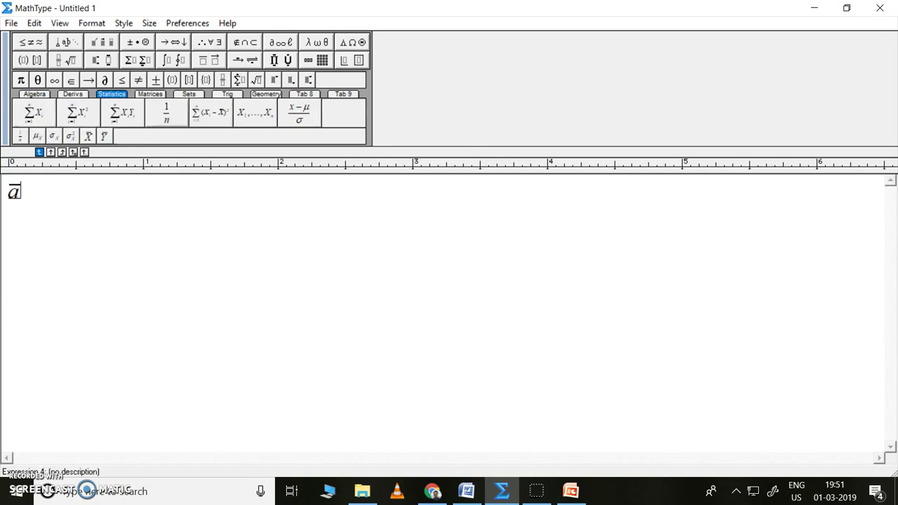
left_click(150, 94)
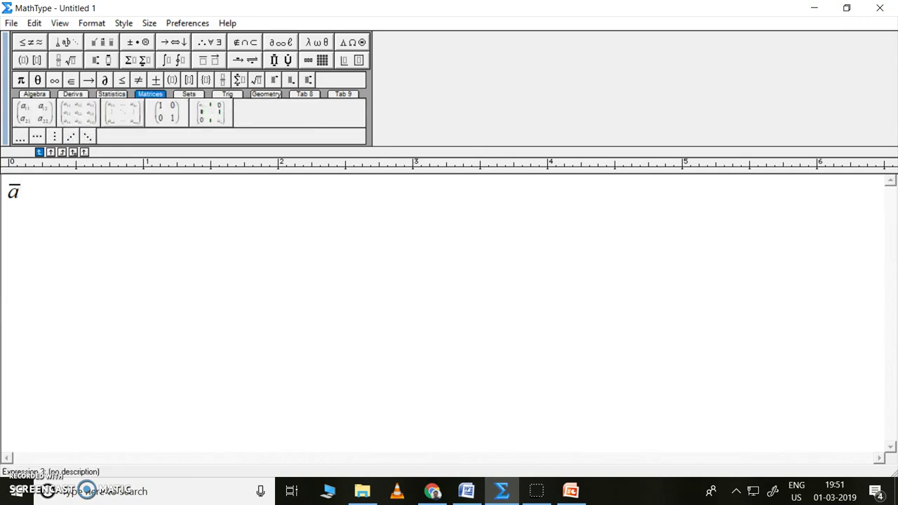
left_click(189, 94)
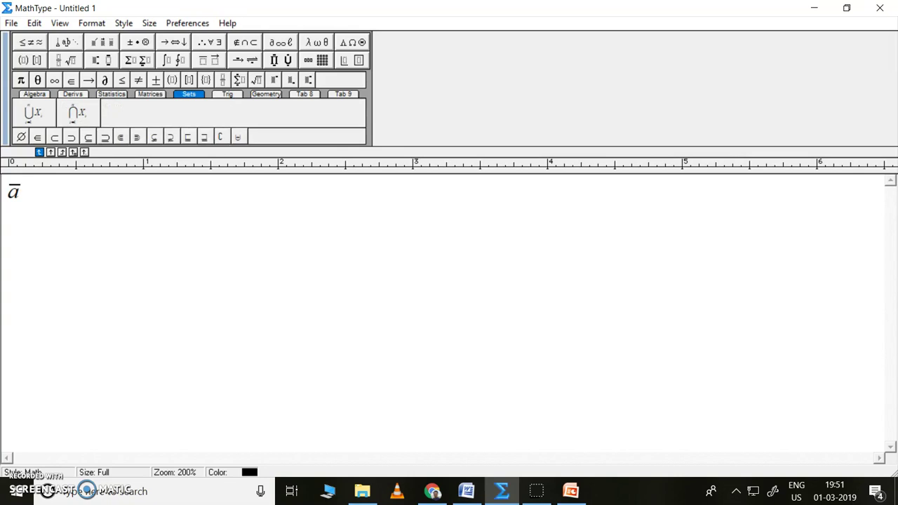
left_click(227, 94)
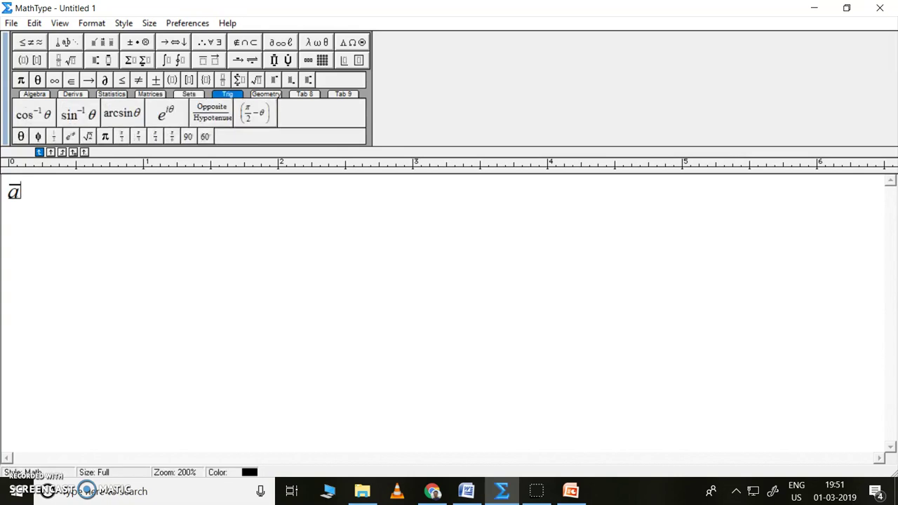
left_click(266, 94)
left_click(304, 94)
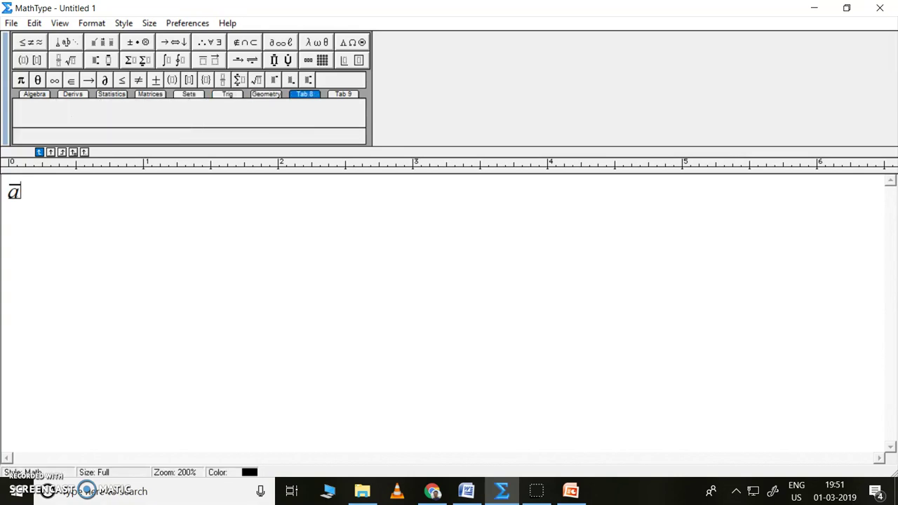
left_click(343, 94)
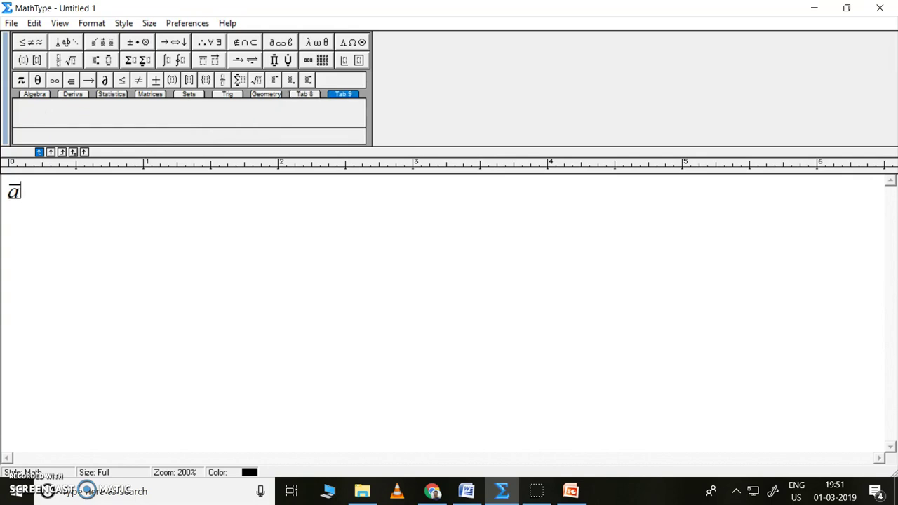
left_click(266, 94)
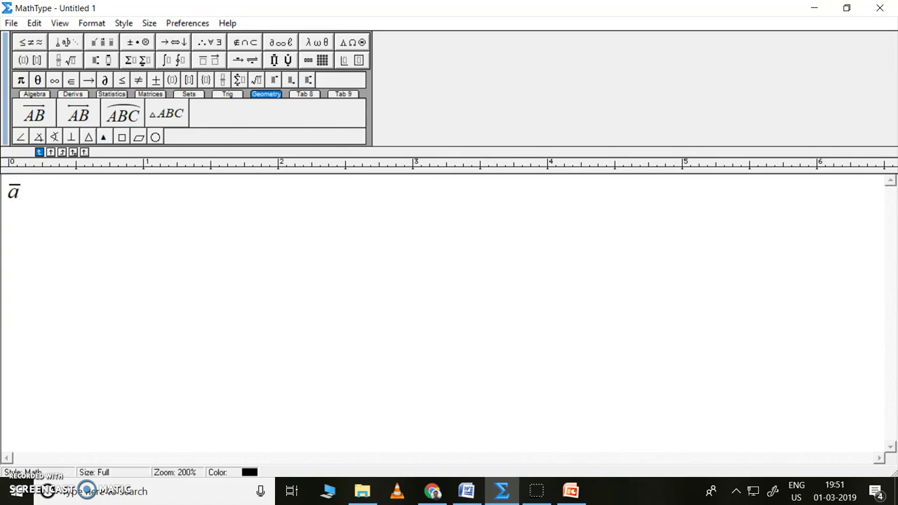
Replace the overlined a with z carrying a superscript asterisk, followed by an equals sign on the baseline
key("BackSpace")
key("BackSpace")
type("z")
left_click(102, 59)
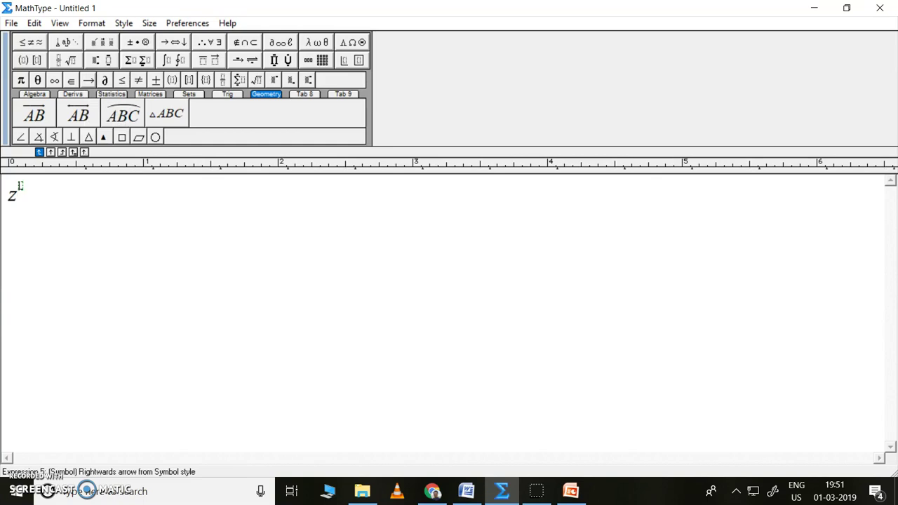
type("*")
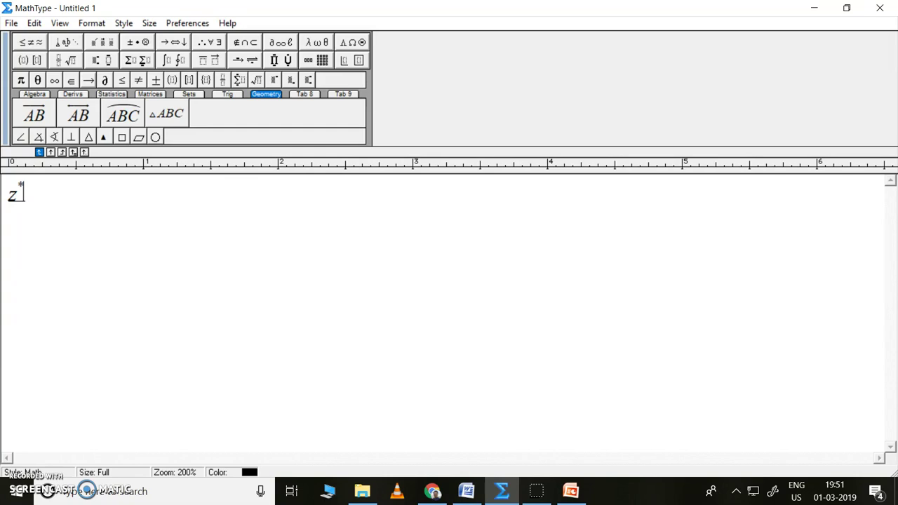
key("Right")
type("=")
Insert a full-size fraction after the equals sign and start its numerator with an indefinite integral of μ
left_click(66, 60)
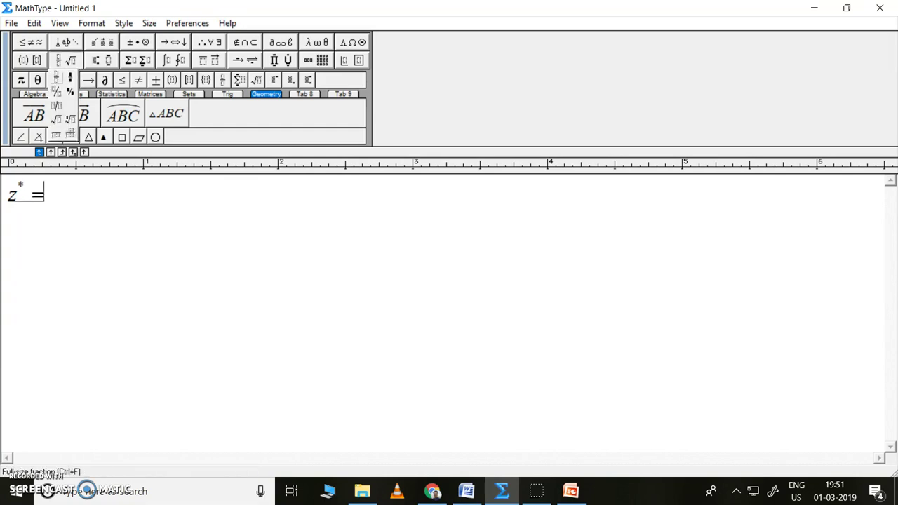
left_click(56, 79)
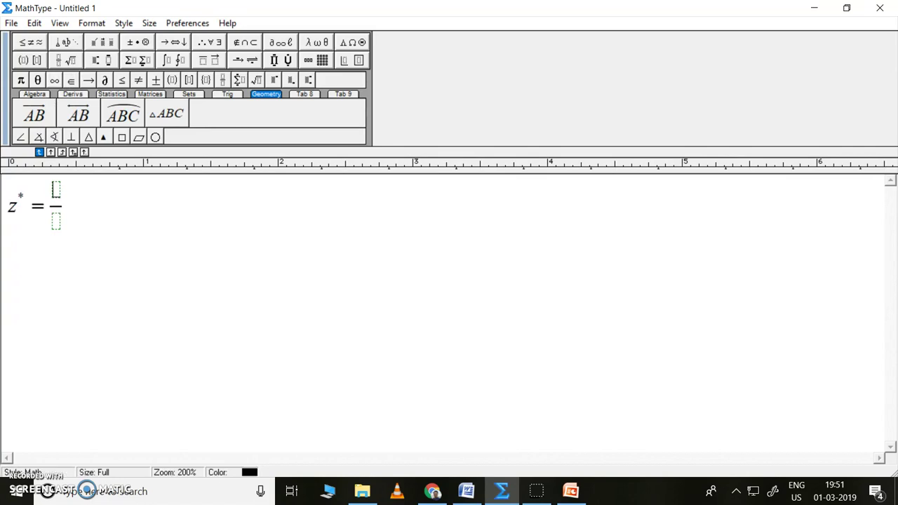
left_click(173, 59)
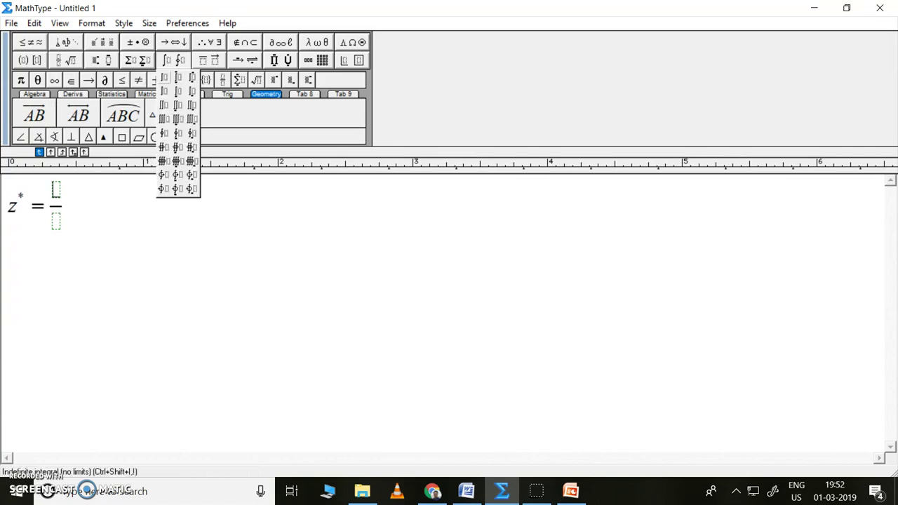
left_click(164, 77)
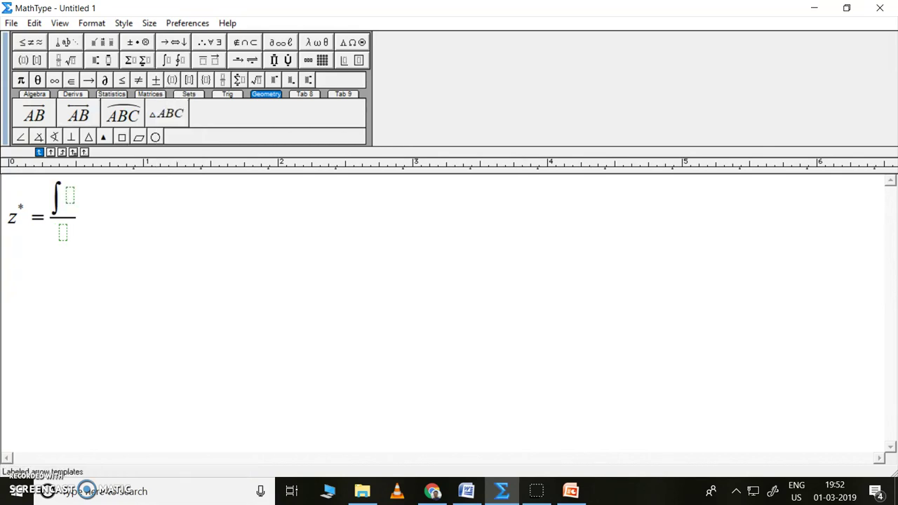
left_click(317, 42)
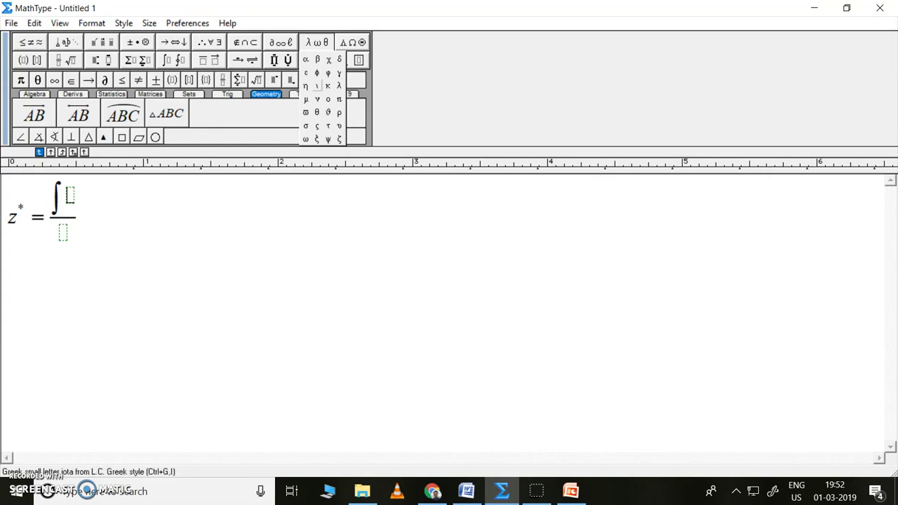
left_click(305, 99)
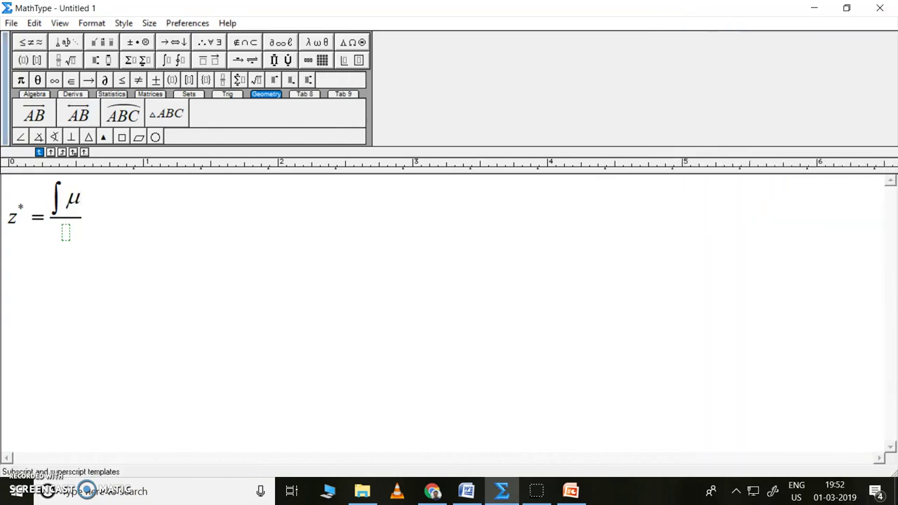
Give μ a subscript c, followed by a slot with an under-limit that holds a tilde operator
left_click(101, 60)
left_click(106, 77)
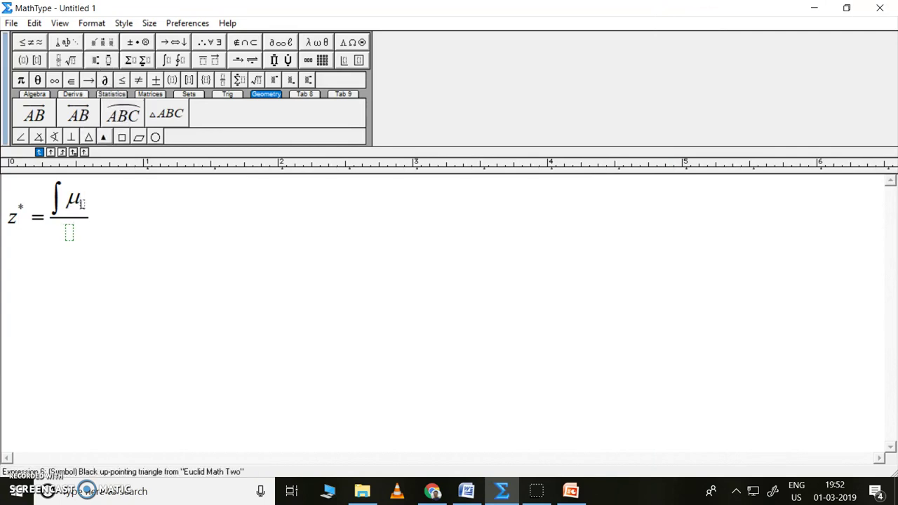
type("d")
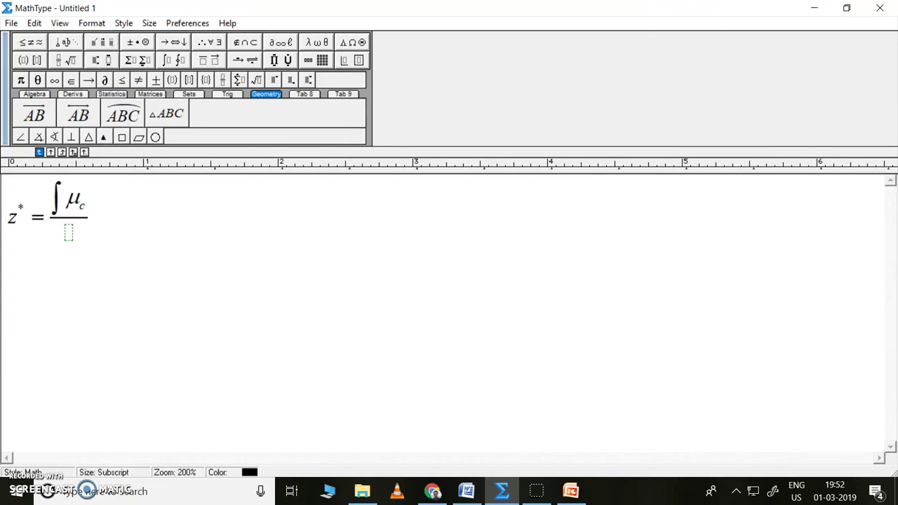
left_click(101, 59)
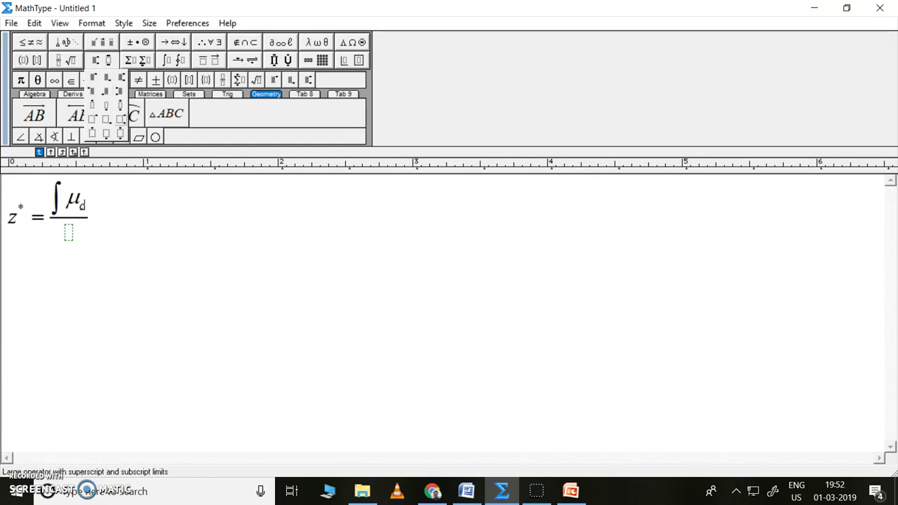
left_click(107, 112)
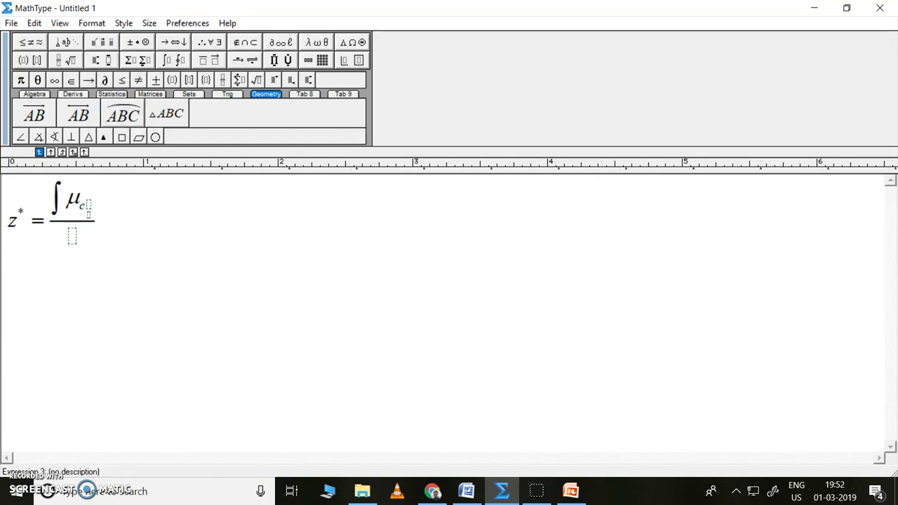
left_click(30, 42)
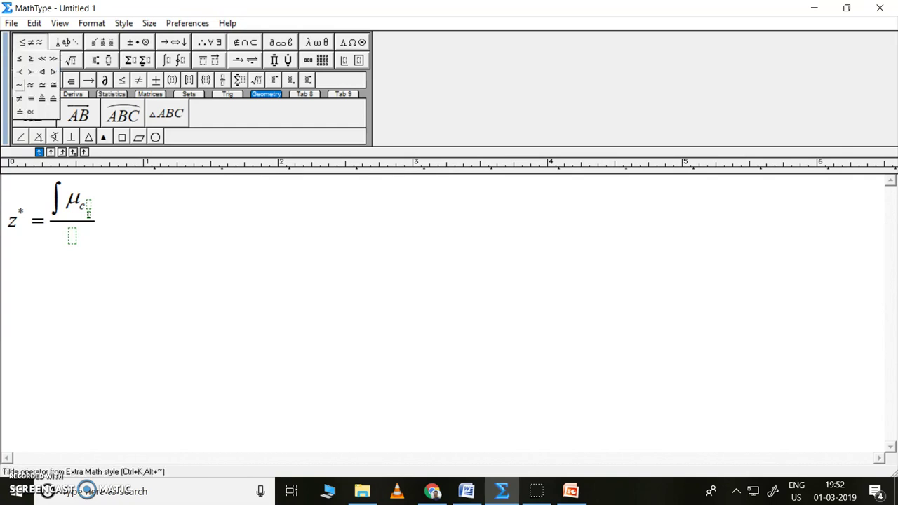
left_click(19, 85)
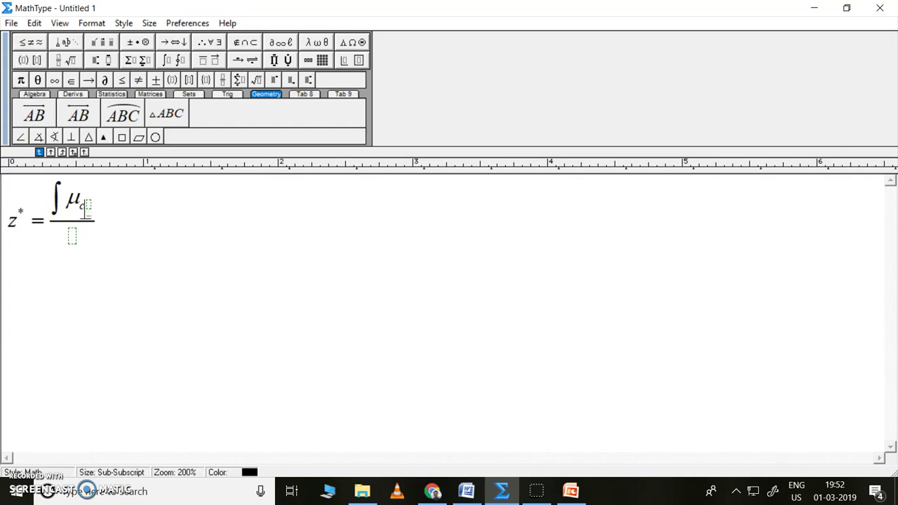
Delete the standalone subscript c and enter c in the empty slot above the tilde
left_click(82, 209)
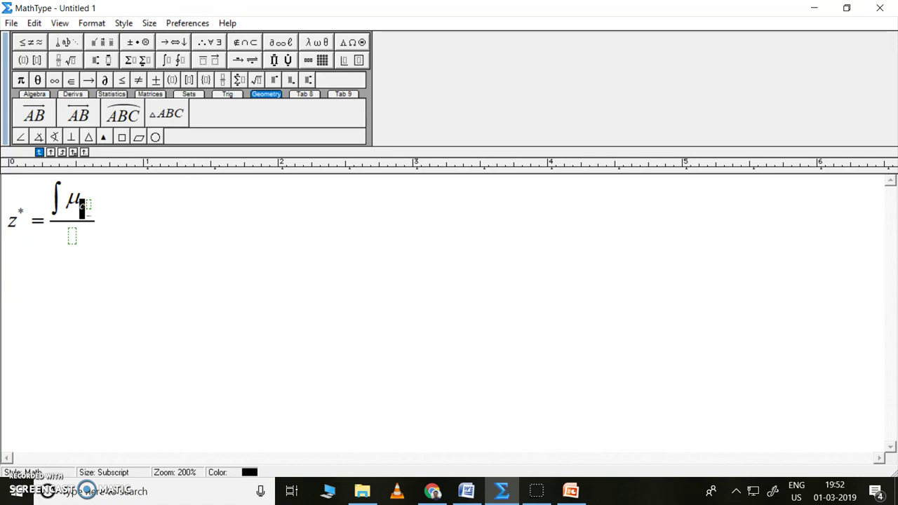
key("BackSpace")
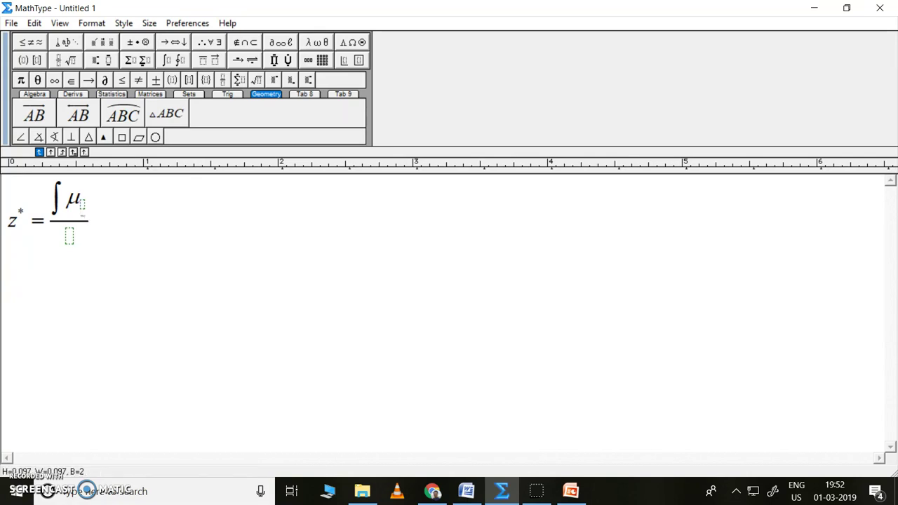
type("c")
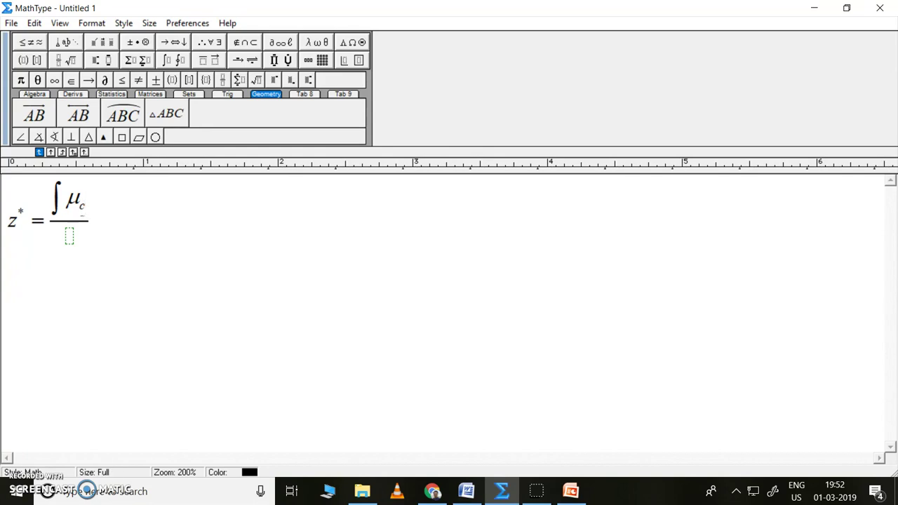
Complete the numerator's integrand with (z).zdz on the baseline after the subscripted μ
type("(z).z")
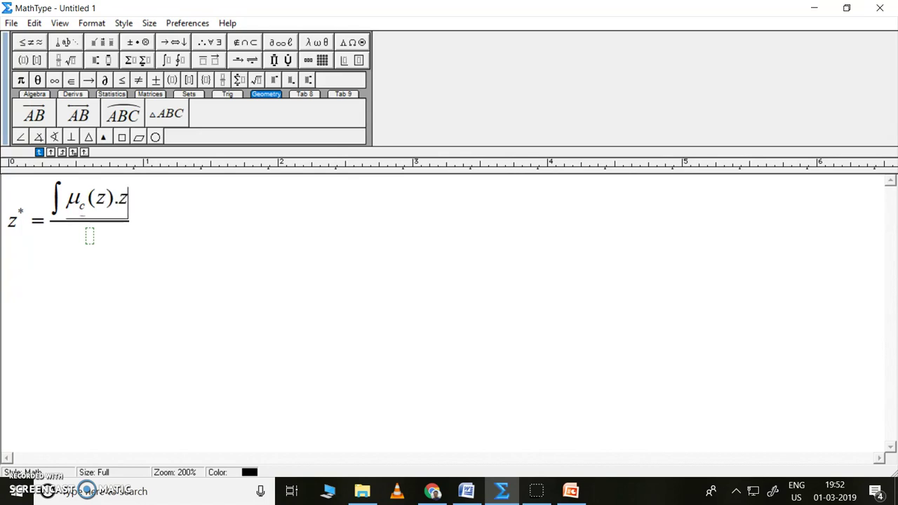
type("dz")
key("Tab")
Copy the whole numerator integral into the empty denominator of the fraction
left_click_drag(52, 198, 148, 199)
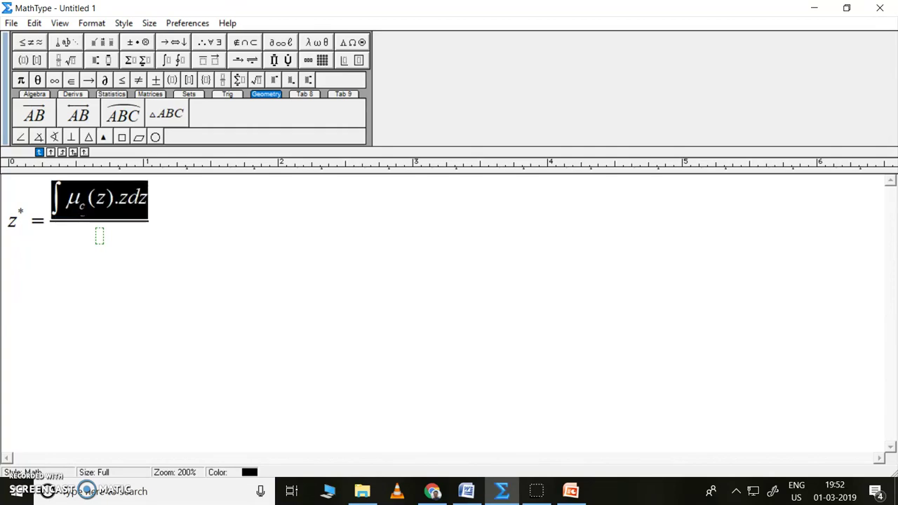
key("ctrl+c")
key("Down")
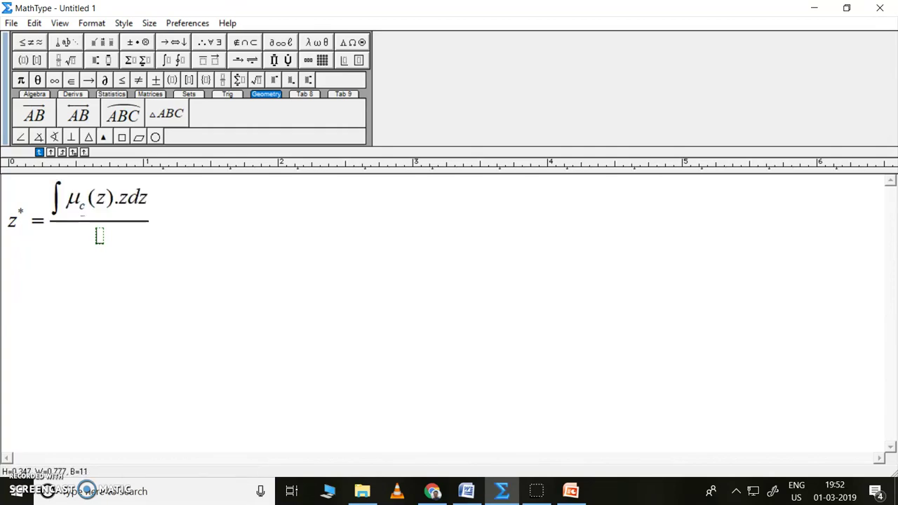
key("ctrl+v")
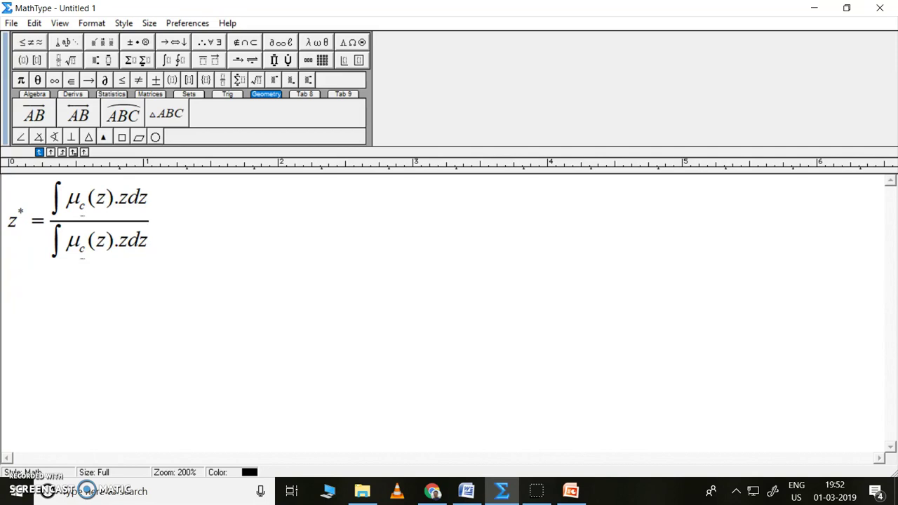
Remove the .z factor from the denominator so its integrand reads μ with subscript c, (z)dz
left_click(127, 242)
key("BackSpace")
key("BackSpace")
left_click(150, 221)
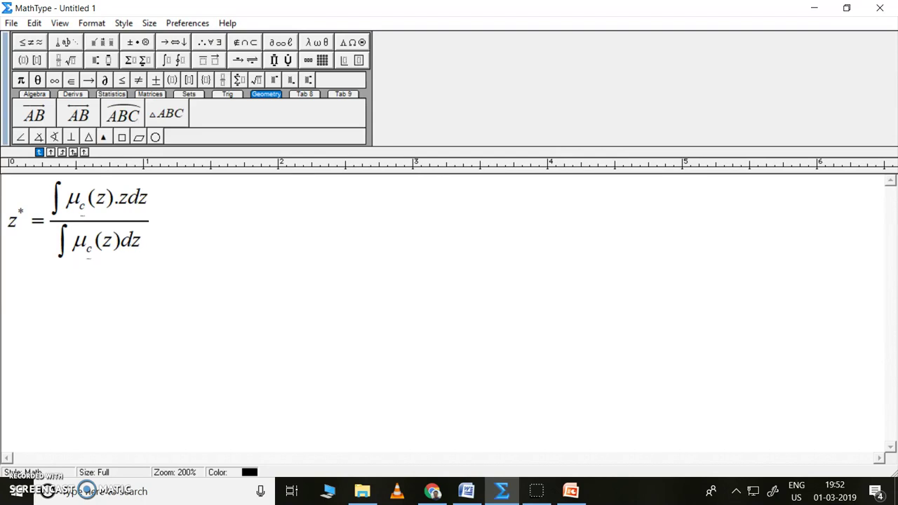
Copy the entire z* equation and paste it onto the Practice slide of Math Type.ppt in PowerPoint
key("ctrl+a")
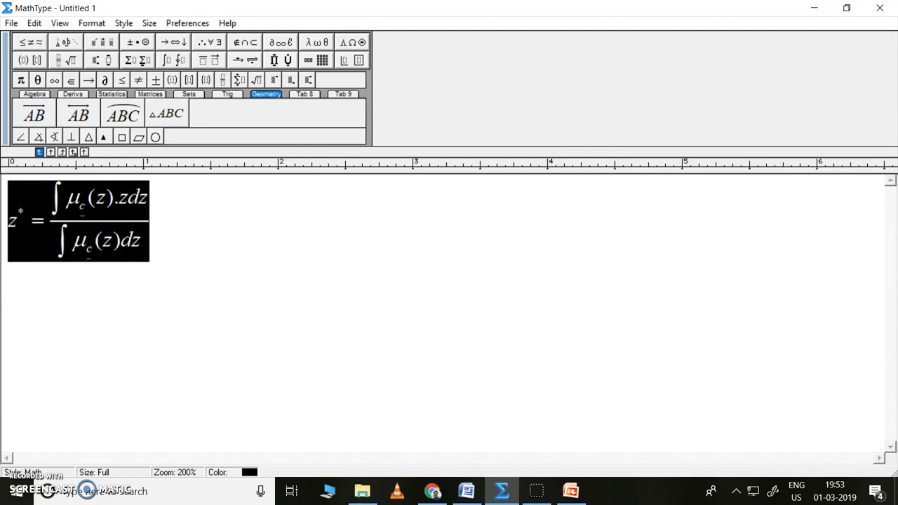
key("ctrl+c")
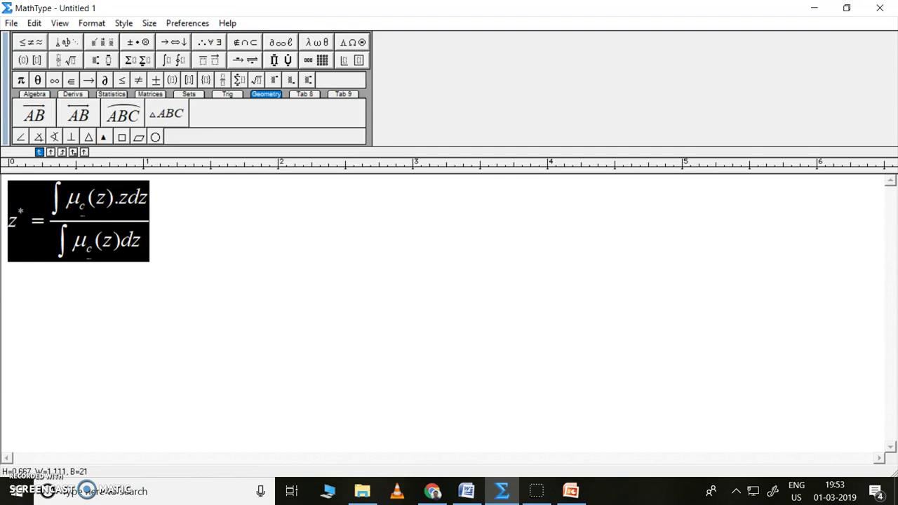
left_click(570, 491)
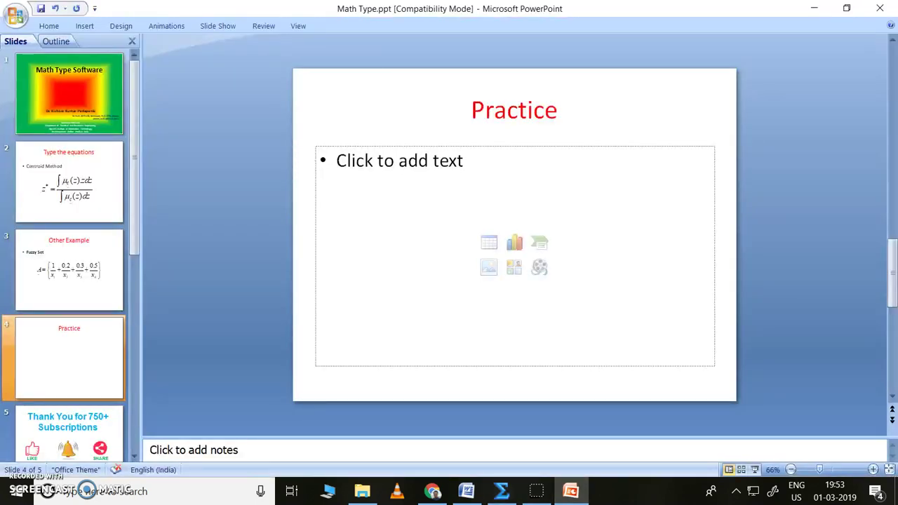
key("ctrl+v")
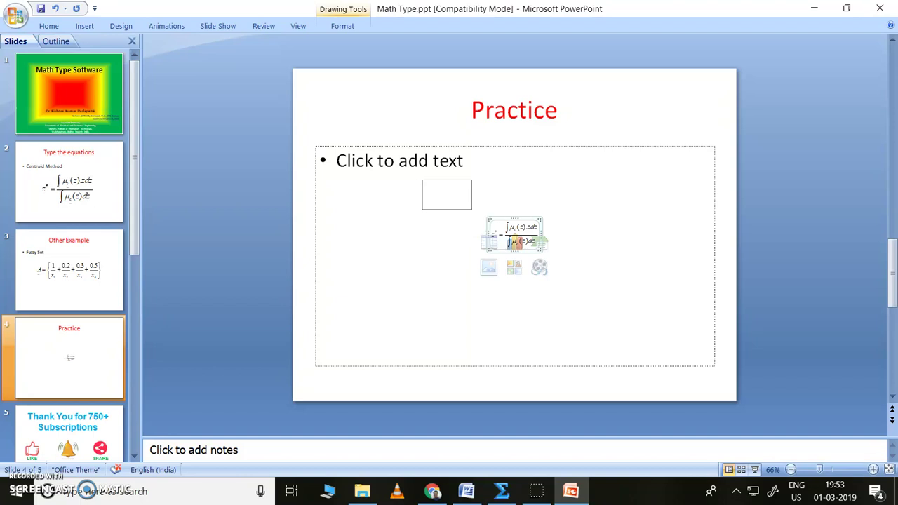